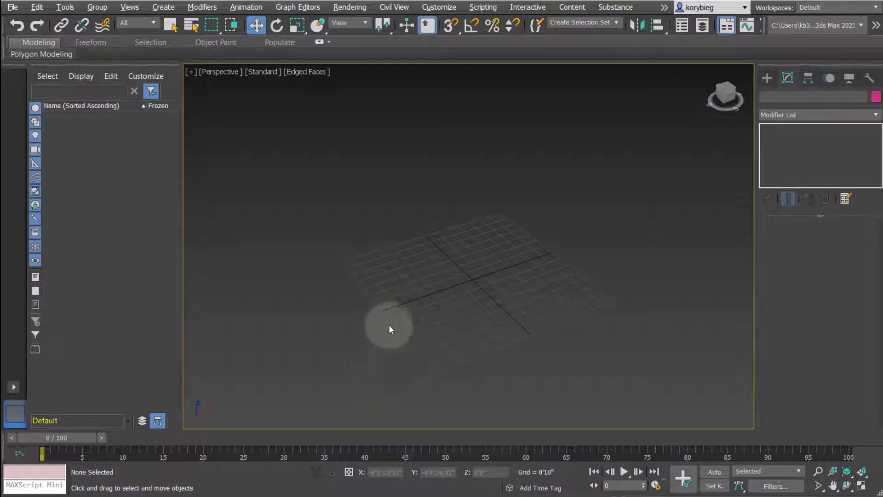
- Create a box near the grid centre in the Perspective viewport and frame it
{"action": "middle_click_drag", "start_coordinate": [389, 327], "coordinate": [543, 245], "text": "alt"}
{"action": "left_click", "coordinate": [767, 78]}
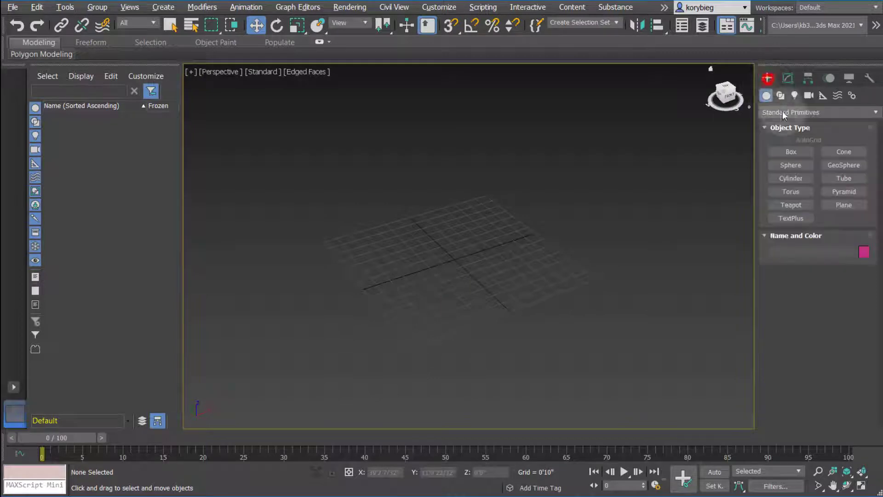
{"action": "left_click", "coordinate": [791, 152]}
{"action": "left_click_drag", "start_coordinate": [477, 211], "coordinate": [416, 350]}
{"action": "left_click", "coordinate": [379, 215]}
{"action": "key", "text": "z"}
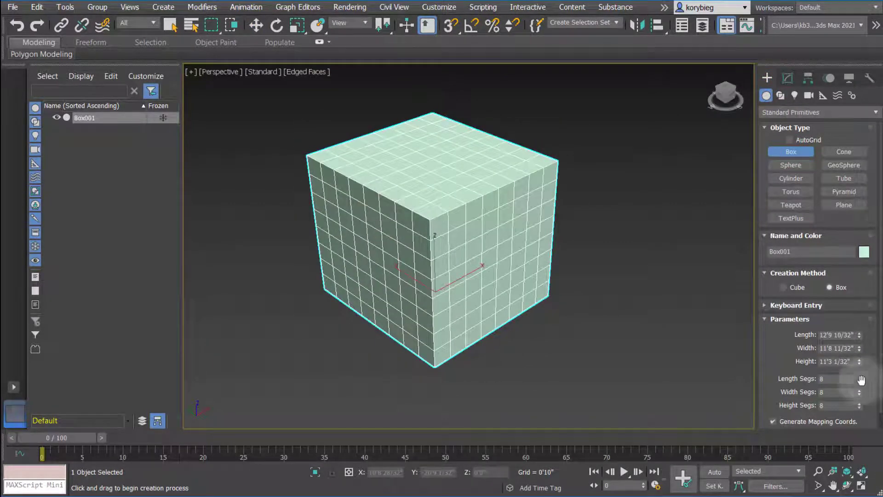
- Set the box's Length, Width and Height Segs to 7 each
{"action": "double_click", "coordinate": [840, 378]}
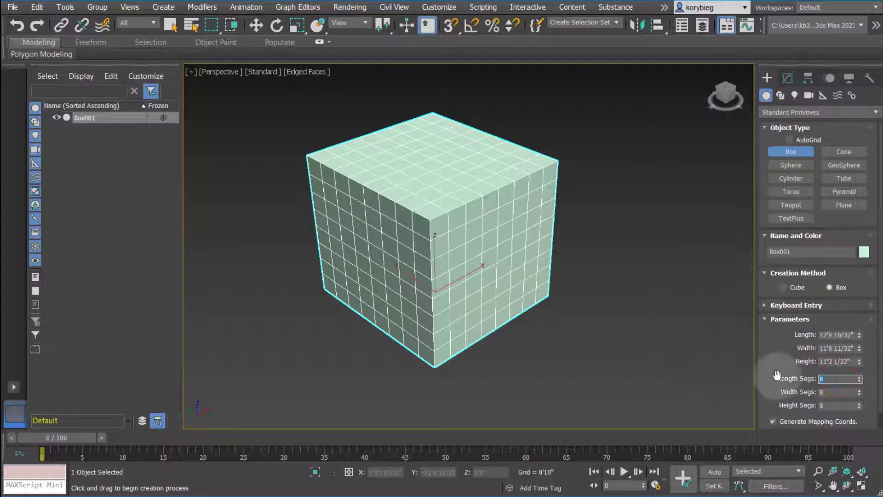
{"action": "type", "text": "7"}
{"action": "double_click", "coordinate": [838, 392]}
{"action": "type", "text": "7"}
{"action": "double_click", "coordinate": [837, 405]}
{"action": "type", "text": "7"}
{"action": "middle_click_drag", "start_coordinate": [744, 325], "coordinate": [631, 352], "text": "alt"}
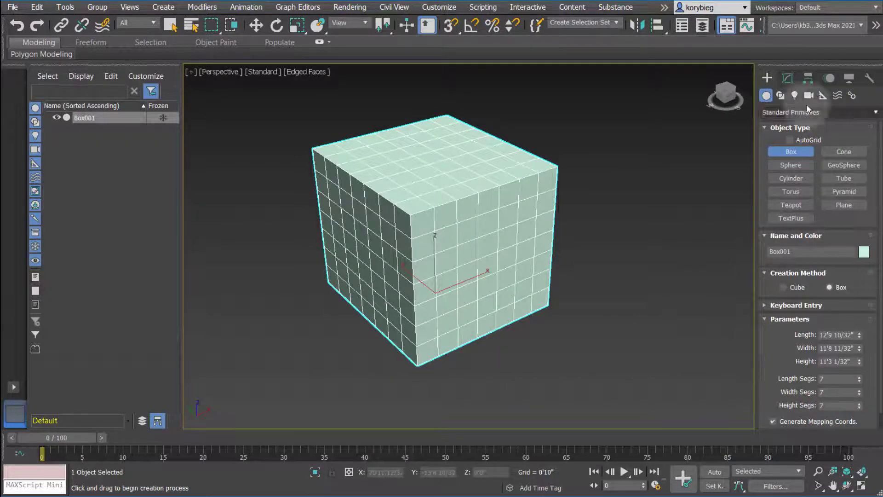
- Apply a MeshSmooth modifier to Box001 from the Modify panel's Modifier List
{"action": "left_click", "coordinate": [788, 76]}
{"action": "left_click", "coordinate": [869, 115]}
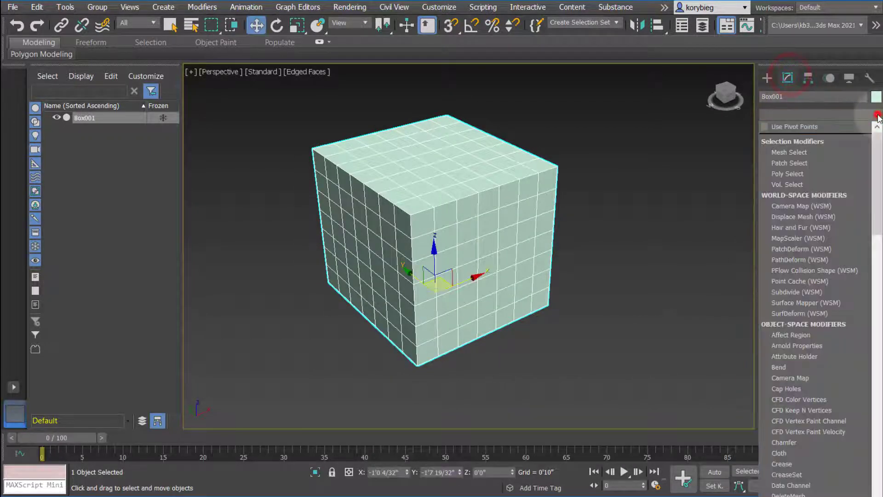
{"action": "scroll", "coordinate": [819, 372], "scroll_direction": "down", "scroll_amount": 5}
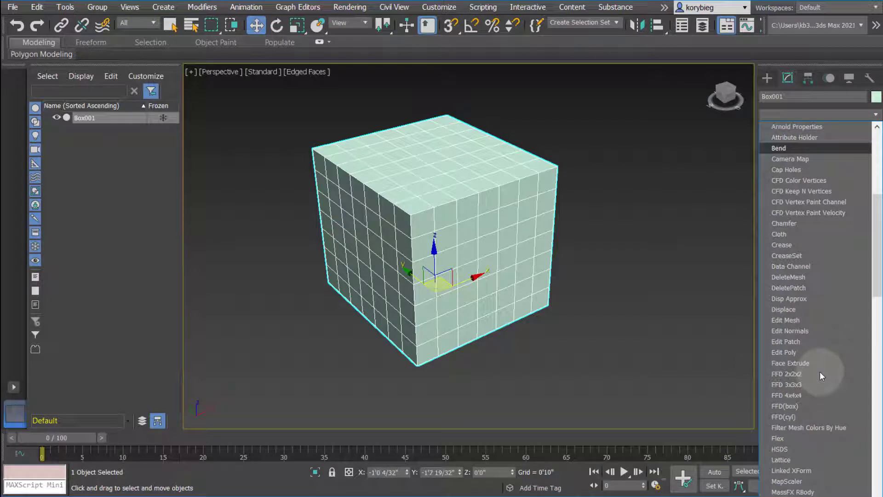
{"action": "scroll", "coordinate": [805, 374], "scroll_direction": "down", "scroll_amount": 2}
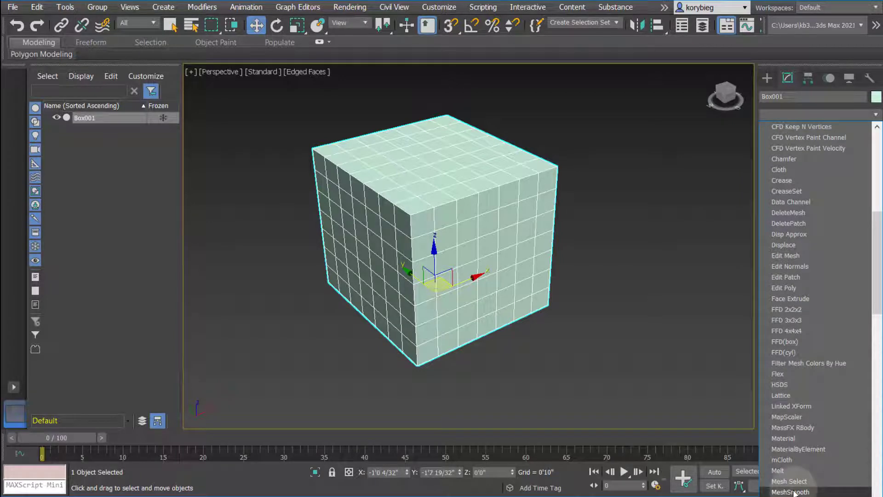
{"action": "left_click", "coordinate": [794, 492]}
{"action": "middle_click_drag", "start_coordinate": [439, 270], "coordinate": [435, 271], "text": "alt"}
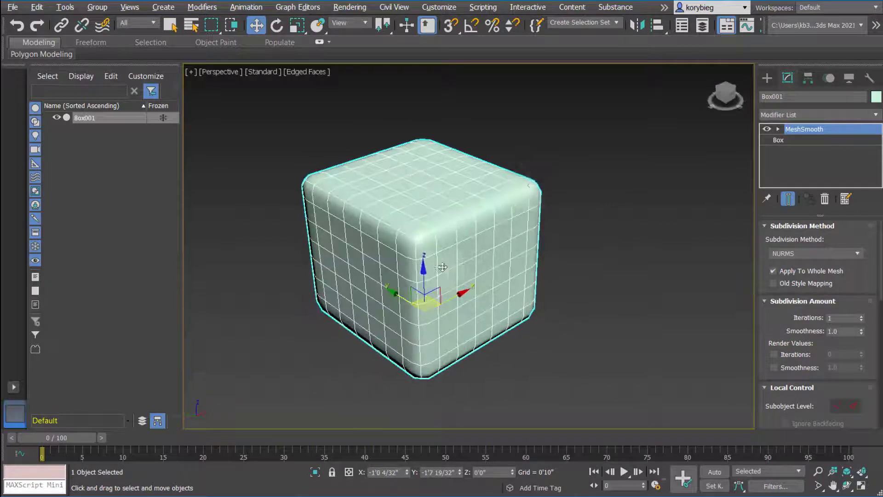
{"action": "left_click", "coordinate": [872, 113]}
{"action": "scroll", "coordinate": [805, 285], "scroll_direction": "down", "scroll_amount": 4}
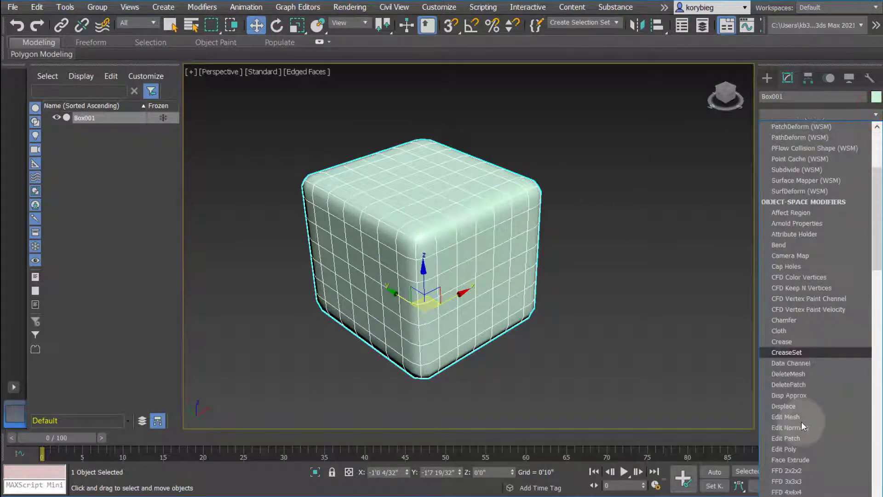
- Add an Edit Poly modifier on top of MeshSmooth
{"action": "left_click", "coordinate": [786, 449]}
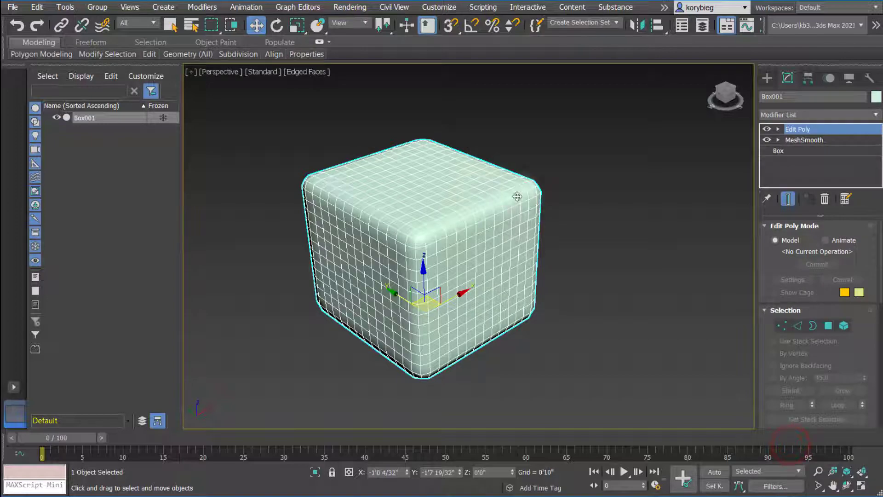
{"action": "mouse_move", "coordinate": [556, 230]}
{"action": "middle_mouse_down", "text": "alt"}
{"action": "mouse_move", "coordinate": [583, 197]}
{"action": "mouse_move", "coordinate": [528, 211]}
{"action": "mouse_move", "coordinate": [562, 217]}
{"action": "middle_mouse_up", "text": "alt"}
{"action": "scroll", "coordinate": [560, 202], "scroll_direction": "up", "scroll_amount": 2}
{"action": "scroll", "coordinate": [554, 233], "scroll_direction": "up", "scroll_amount": 4}
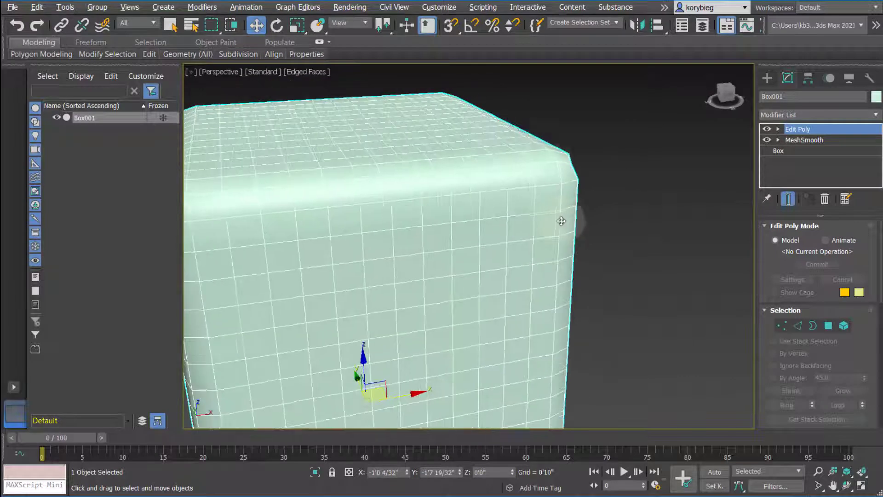
- Raise MeshSmooth Iterations from 1 to 4, then lower them back to 3
{"action": "left_click", "coordinate": [805, 140]}
{"action": "scroll", "coordinate": [858, 283], "scroll_direction": "down", "scroll_amount": 2}
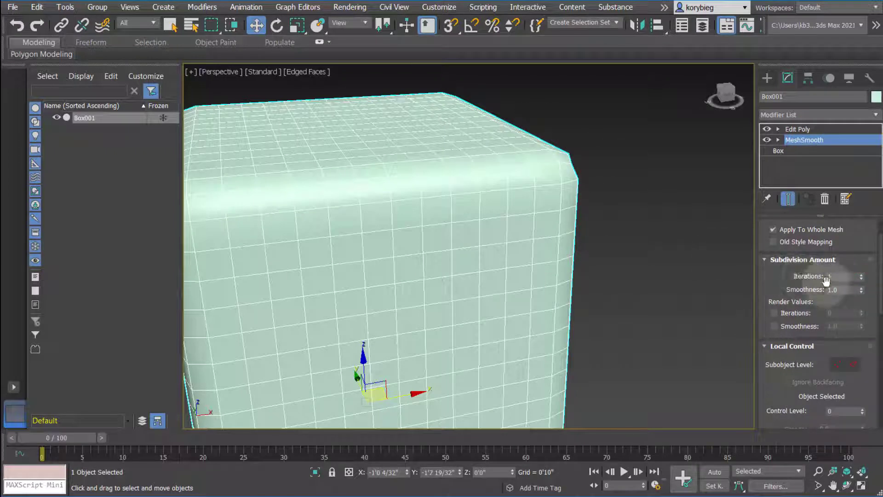
{"action": "left_click", "coordinate": [861, 274]}
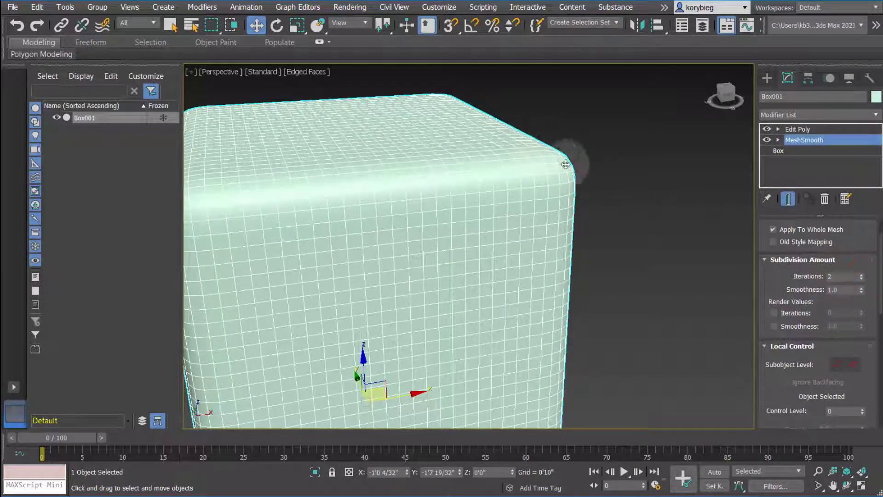
{"action": "left_click", "coordinate": [862, 274]}
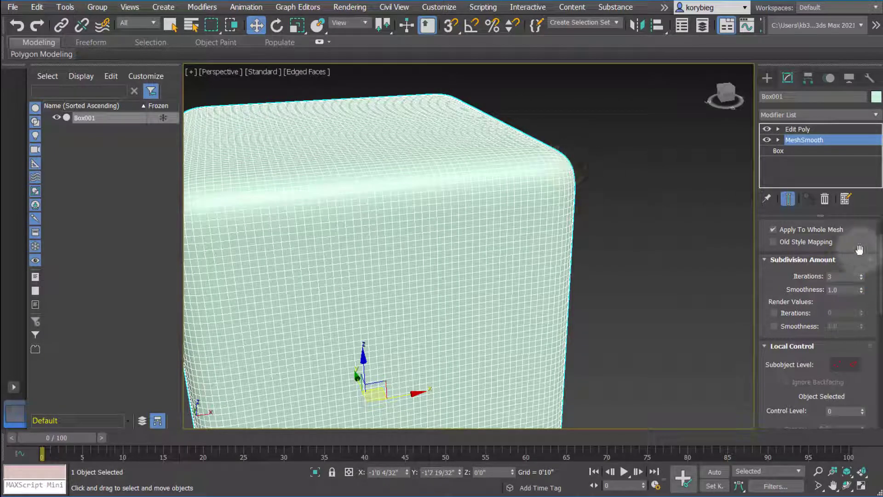
{"action": "left_click", "coordinate": [861, 275]}
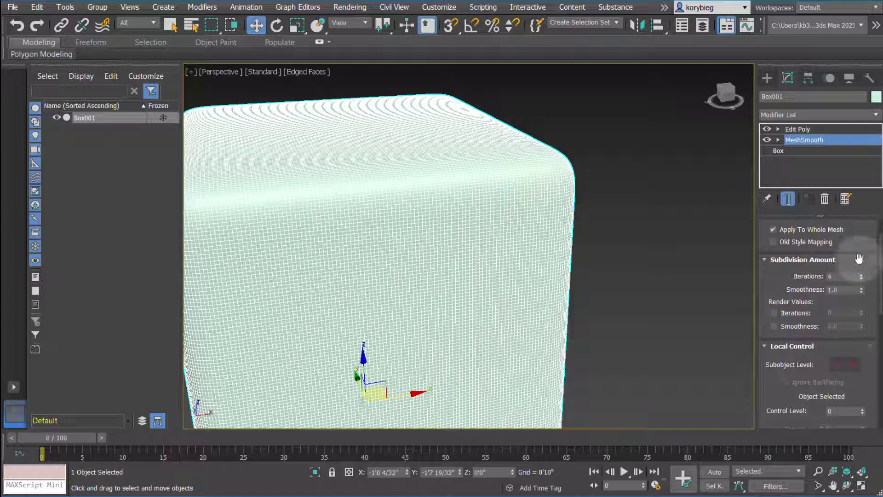
{"action": "left_click", "coordinate": [861, 279]}
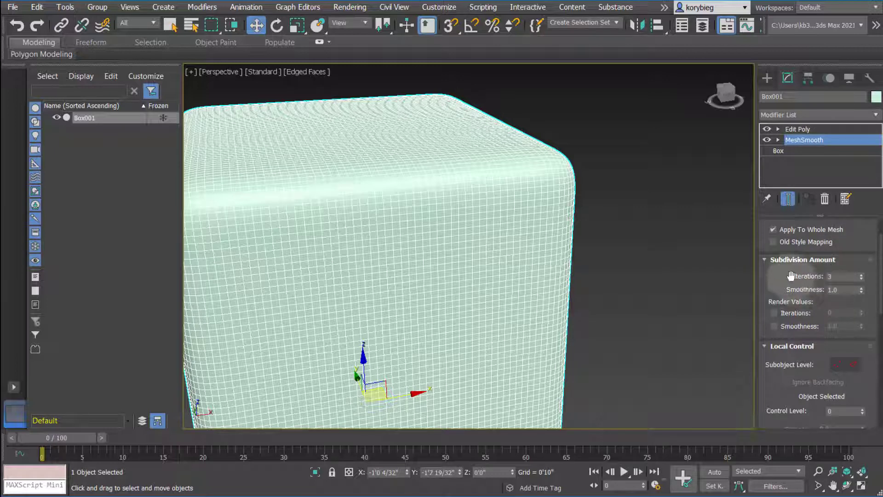
{"action": "scroll", "coordinate": [782, 281], "scroll_direction": "up", "scroll_amount": 2}
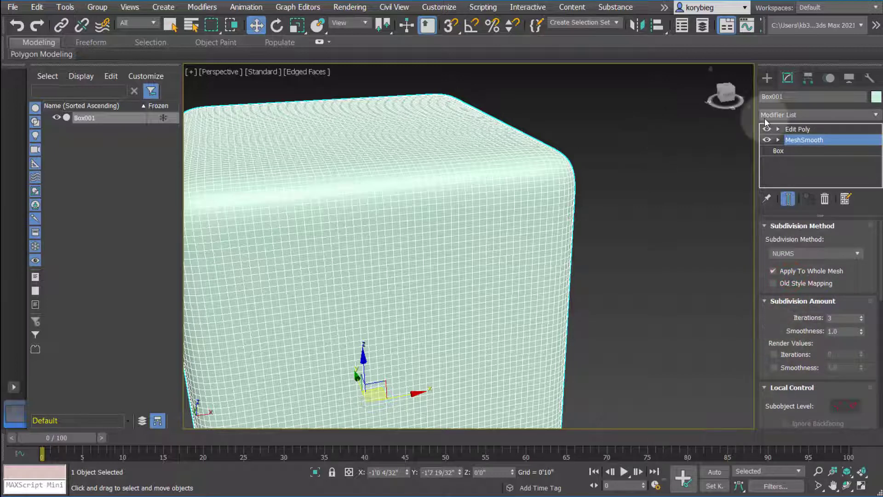
{"action": "left_click", "coordinate": [861, 320]}
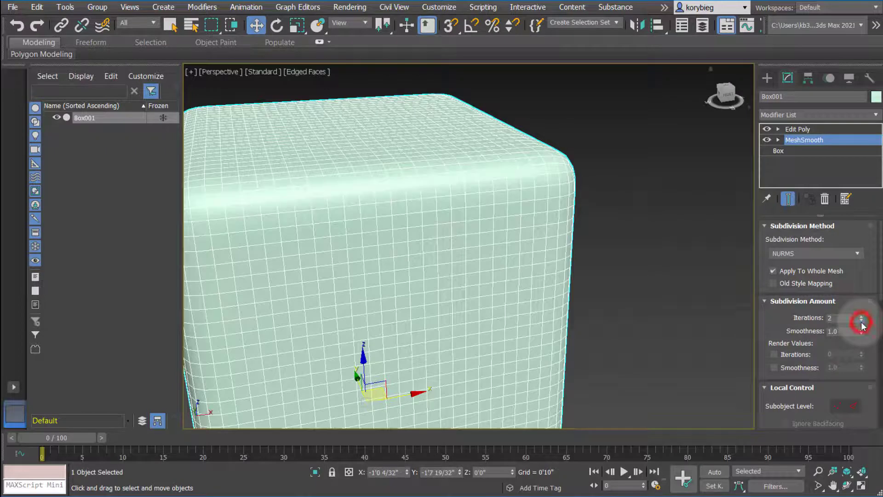
{"action": "left_click", "coordinate": [862, 321]}
{"action": "left_click", "coordinate": [861, 321]}
{"action": "left_click", "coordinate": [861, 316]}
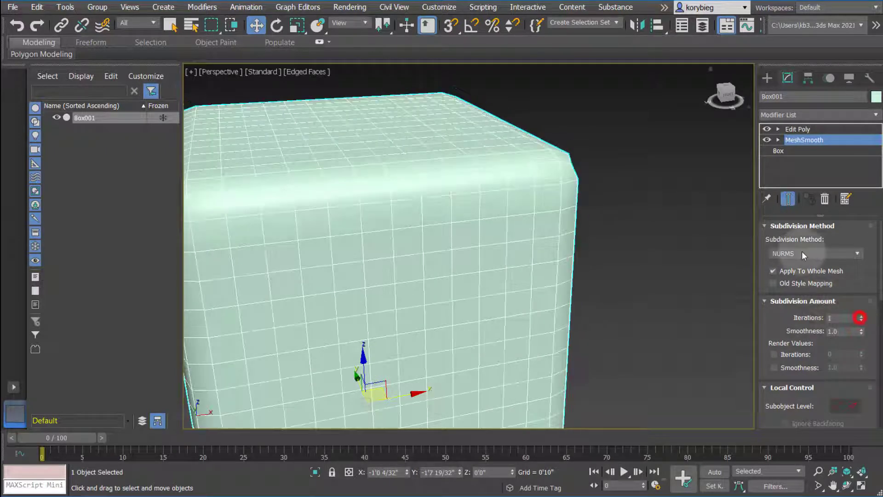
{"action": "left_click", "coordinate": [807, 253]}
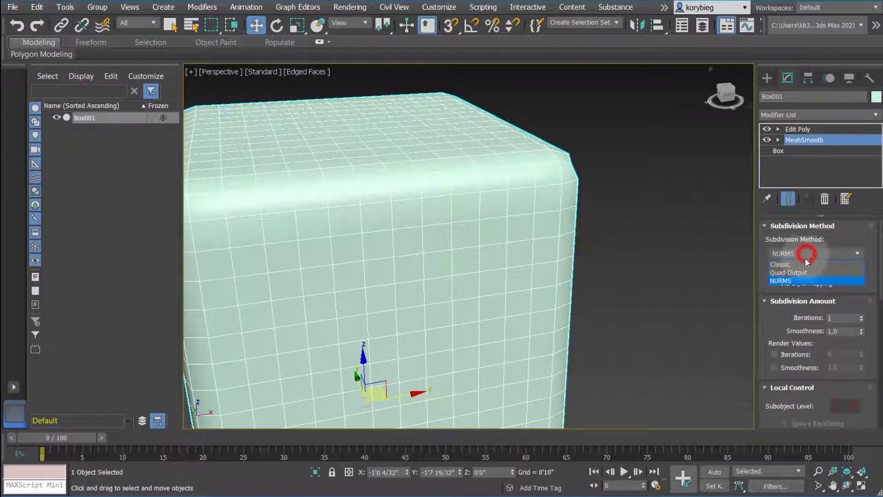
{"action": "left_click", "coordinate": [805, 260]}
{"action": "left_click", "coordinate": [807, 253]}
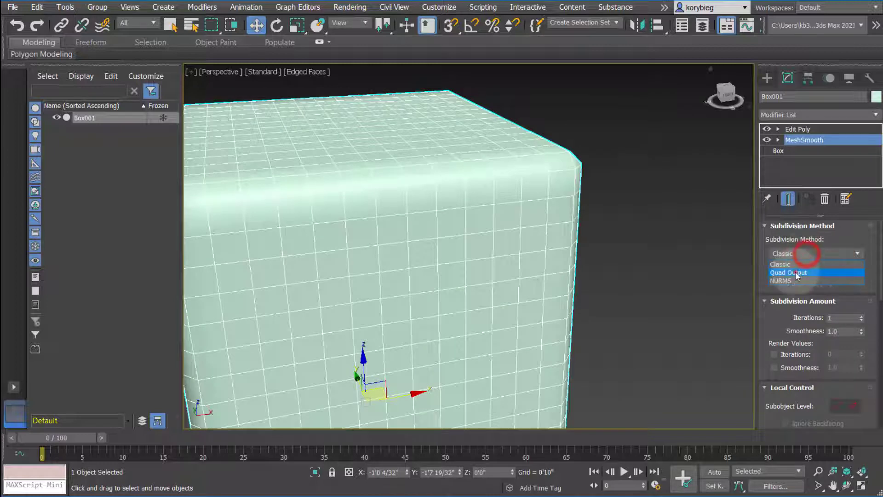
{"action": "left_click", "coordinate": [795, 270]}
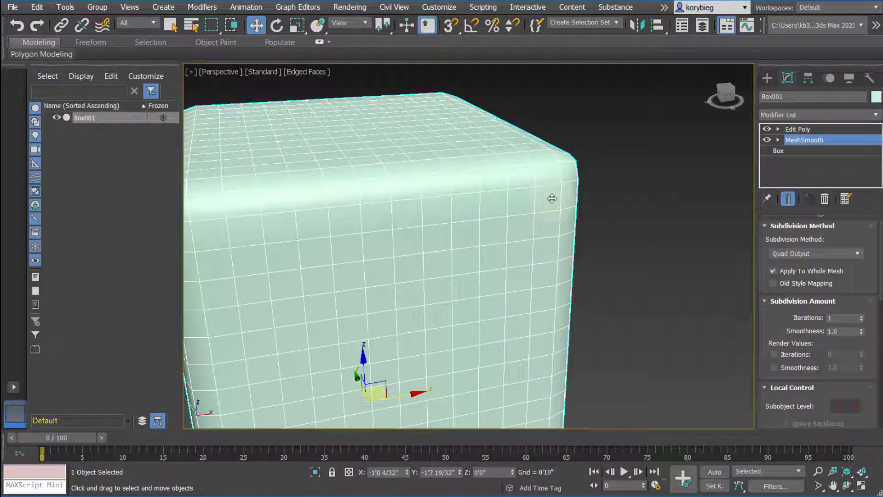
{"action": "left_click", "coordinate": [803, 251]}
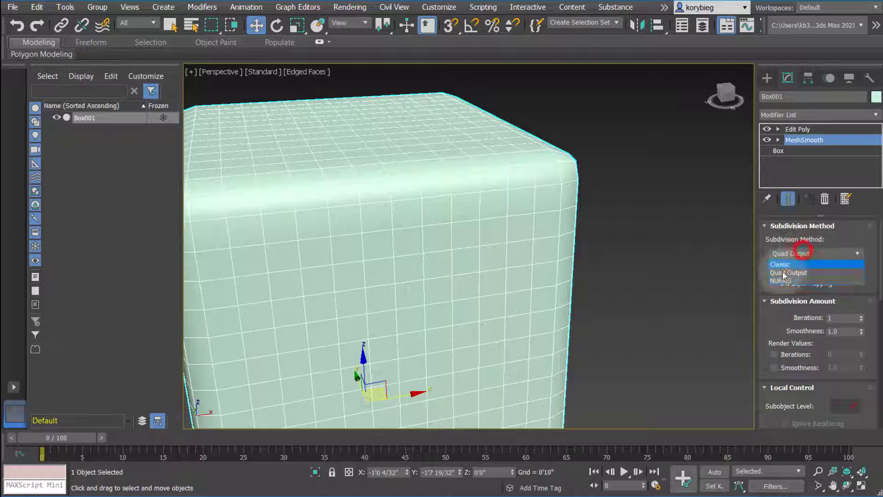
{"action": "left_click", "coordinate": [784, 281]}
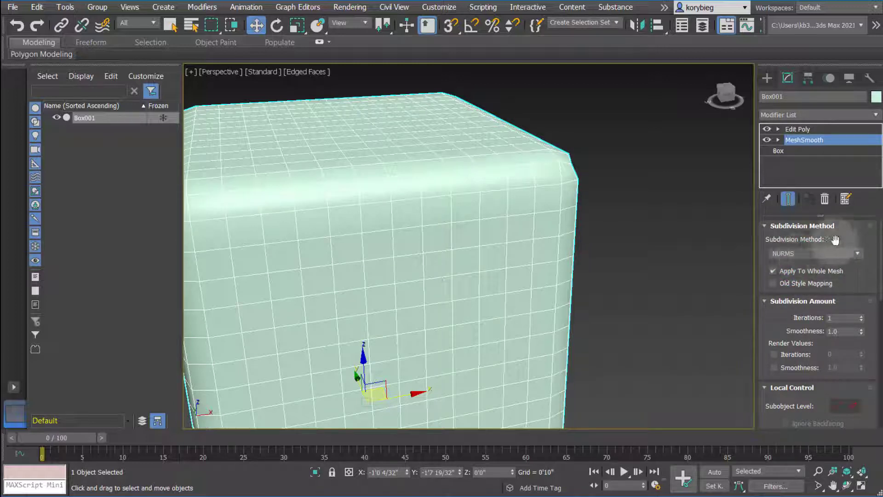
- In MeshSmooth's Edge sub-level, pull the box's corner edge outward along X into a bulge
{"action": "left_click", "coordinate": [777, 139]}
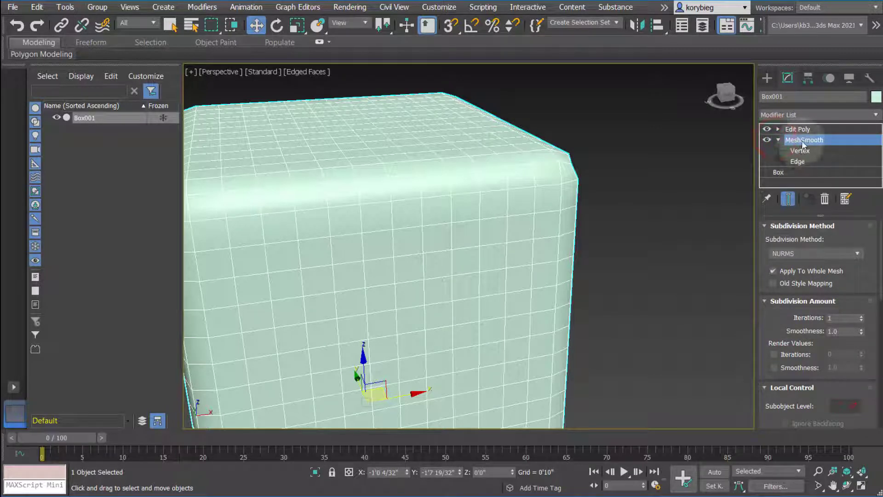
{"action": "left_click", "coordinate": [799, 152]}
{"action": "left_click", "coordinate": [799, 161]}
{"action": "left_click", "coordinate": [583, 184]}
{"action": "left_click", "coordinate": [592, 179]}
{"action": "left_click", "coordinate": [581, 180]}
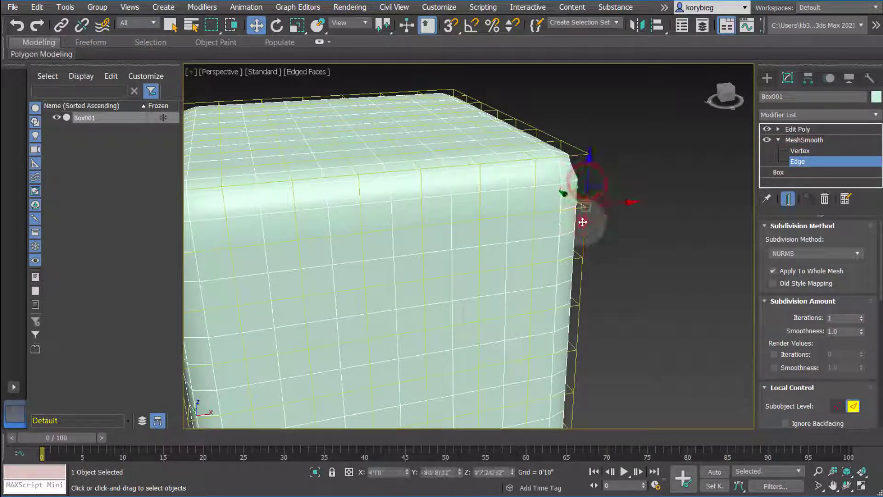
{"action": "scroll", "coordinate": [609, 237], "scroll_direction": "down", "scroll_amount": 5}
{"action": "left_click_drag", "start_coordinate": [625, 213], "coordinate": [599, 210]}
{"action": "left_click", "coordinate": [599, 201]}
{"action": "mouse_move", "coordinate": [625, 276]}
{"action": "middle_mouse_down", "text": "alt"}
{"action": "mouse_move", "coordinate": [568, 252]}
{"action": "mouse_move", "coordinate": [522, 287]}
{"action": "mouse_move", "coordinate": [627, 299]}
{"action": "mouse_move", "coordinate": [655, 266]}
{"action": "mouse_move", "coordinate": [627, 276]}
{"action": "middle_mouse_up", "text": "alt"}
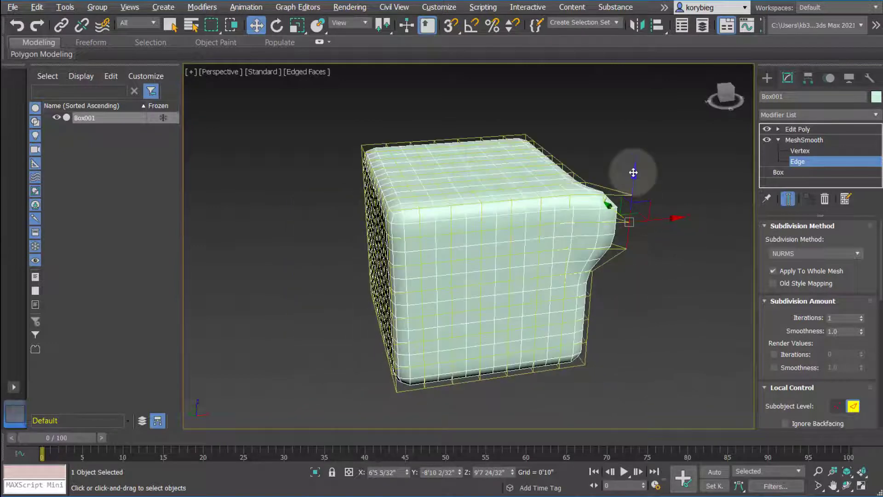
- Return to the MeshSmooth level and set its Iterations to 2
{"action": "left_click", "coordinate": [805, 140]}
{"action": "middle_click_drag", "start_coordinate": [637, 242], "coordinate": [630, 249], "text": "alt"}
{"action": "left_click", "coordinate": [861, 315]}
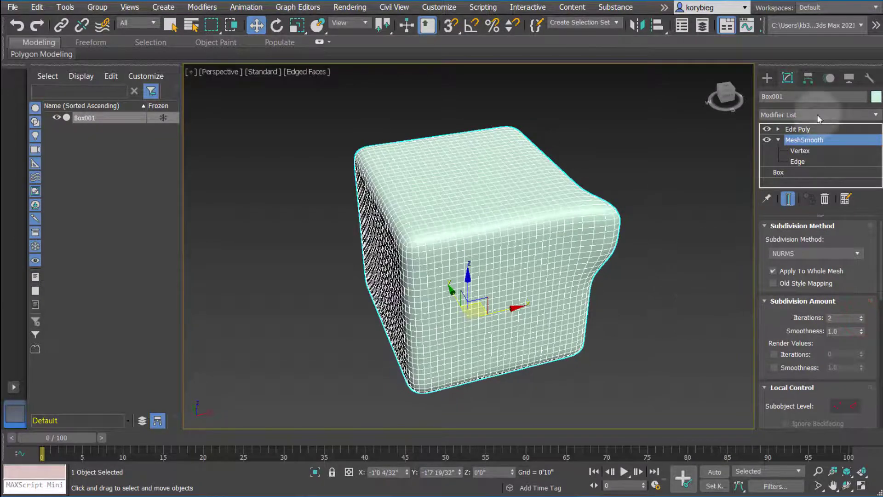
{"action": "right_click", "coordinate": [805, 141]}
- Delete MeshSmooth and add a TurboSmooth modifier to the box
{"action": "left_click", "coordinate": [799, 157]}
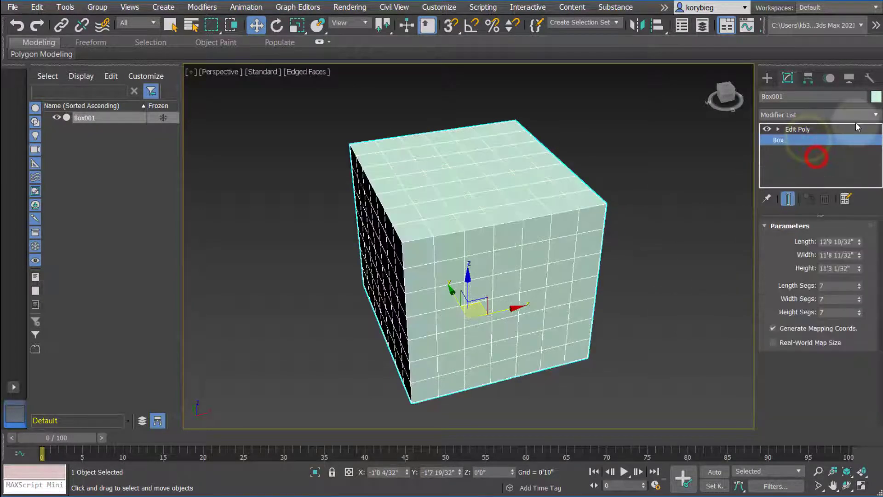
{"action": "left_click", "coordinate": [869, 116]}
{"action": "type", "text": "turbo"}
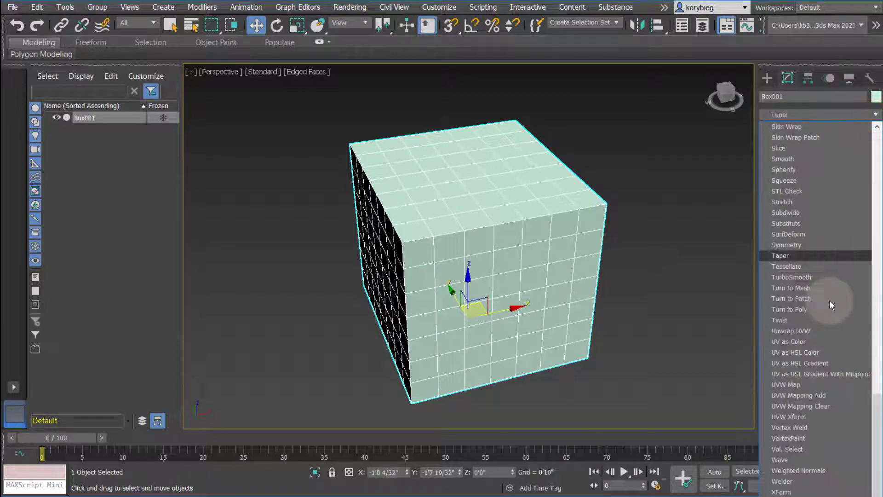
{"action": "left_click", "coordinate": [785, 277]}
{"action": "middle_click_drag", "start_coordinate": [650, 279], "coordinate": [658, 269], "text": "alt"}
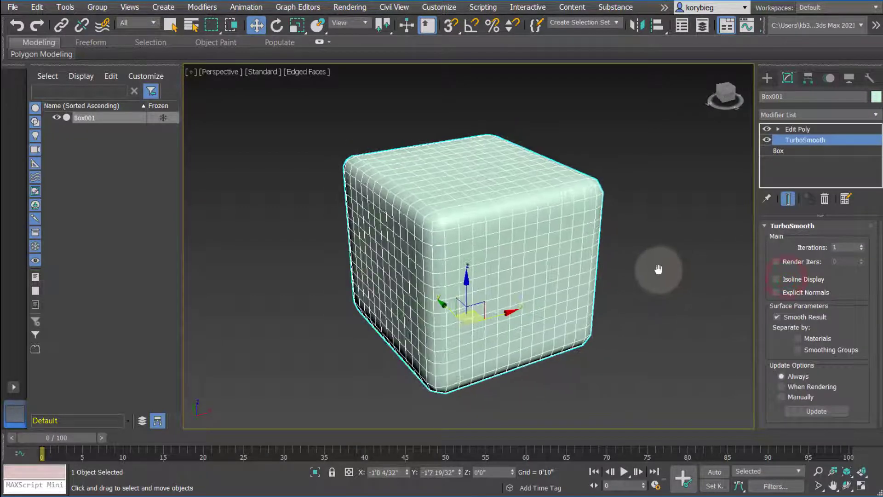
- Raise TurboSmooth Iterations to 3 and enable Render Iters
{"action": "left_click", "coordinate": [862, 246]}
{"action": "mouse_move", "coordinate": [641, 240]}
{"action": "middle_mouse_down", "text": "alt"}
{"action": "mouse_move", "coordinate": [578, 243]}
{"action": "mouse_move", "coordinate": [648, 252]}
{"action": "middle_mouse_up", "text": "alt"}
{"action": "scroll", "coordinate": [647, 251], "scroll_direction": "up", "scroll_amount": 4}
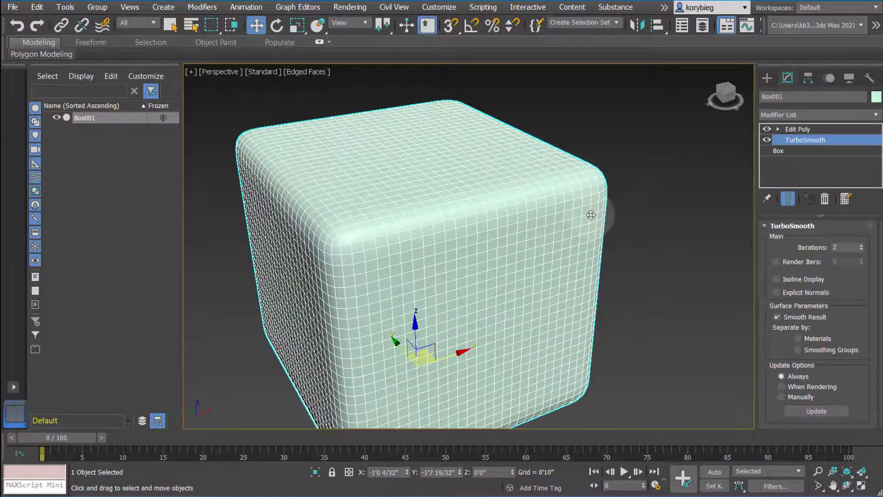
{"action": "scroll", "coordinate": [593, 212], "scroll_direction": "up", "scroll_amount": 3}
{"action": "scroll", "coordinate": [600, 213], "scroll_direction": "down", "scroll_amount": 5}
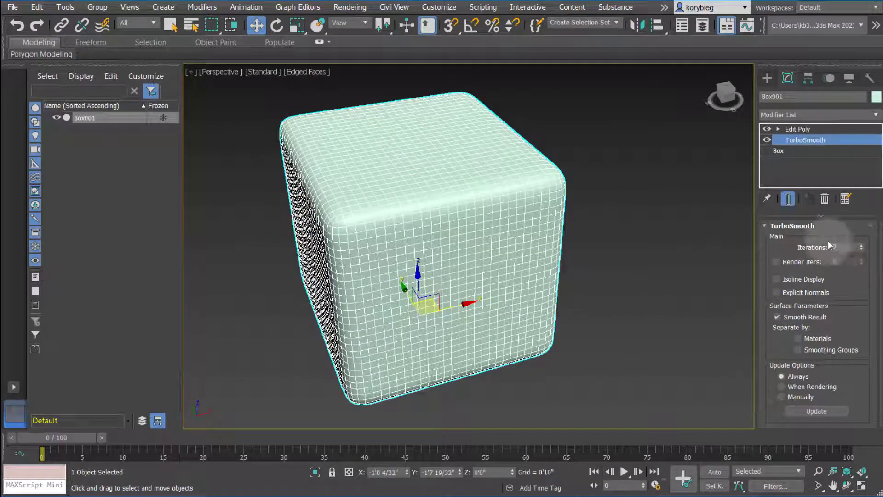
{"action": "left_click", "coordinate": [862, 247]}
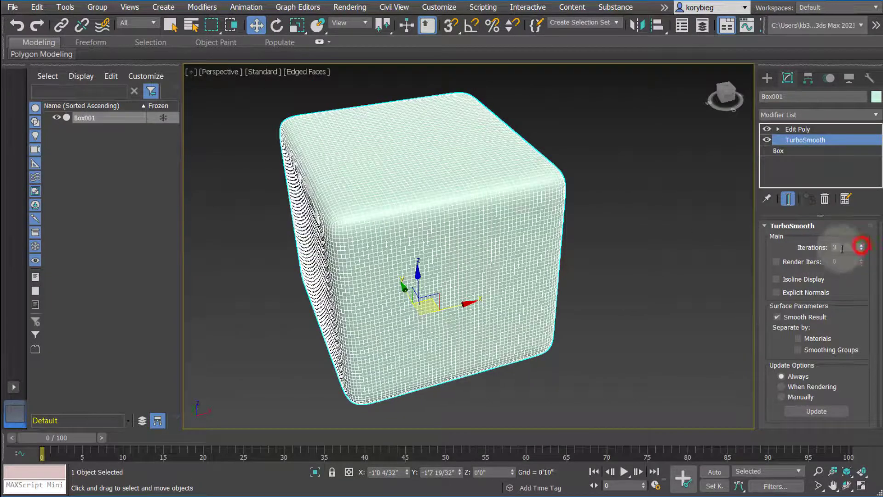
{"action": "left_click", "coordinate": [777, 261]}
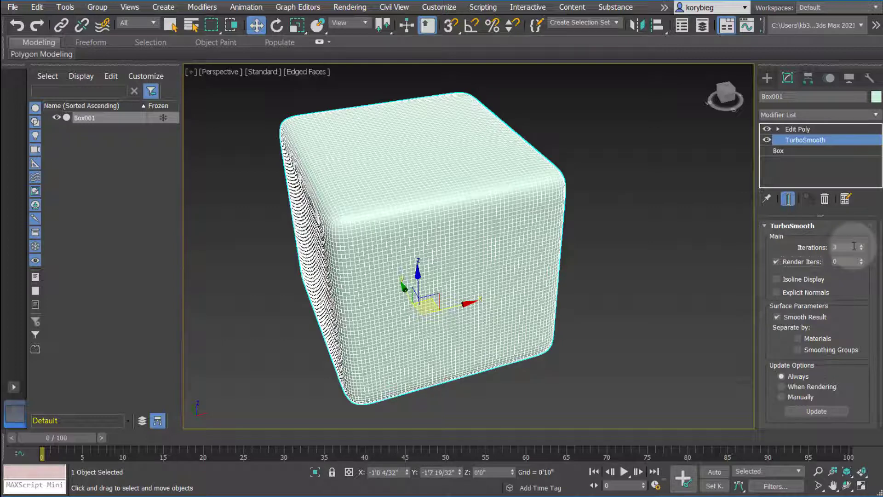
- Set TurboSmooth viewport Iterations to 0, leaving Isoline Display unchecked
{"action": "double_click", "coordinate": [851, 247]}
{"action": "type", "text": "0"}
{"action": "key", "text": "Return"}
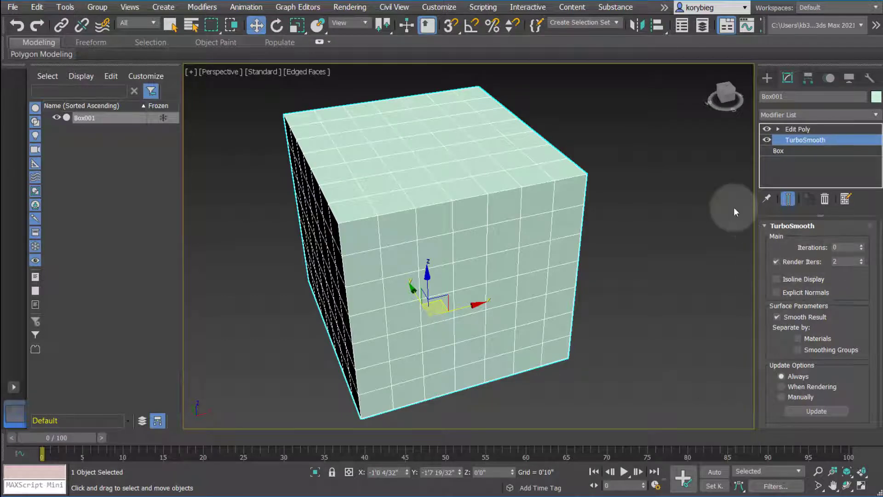
{"action": "middle_click_drag", "start_coordinate": [564, 261], "coordinate": [572, 259], "text": "alt"}
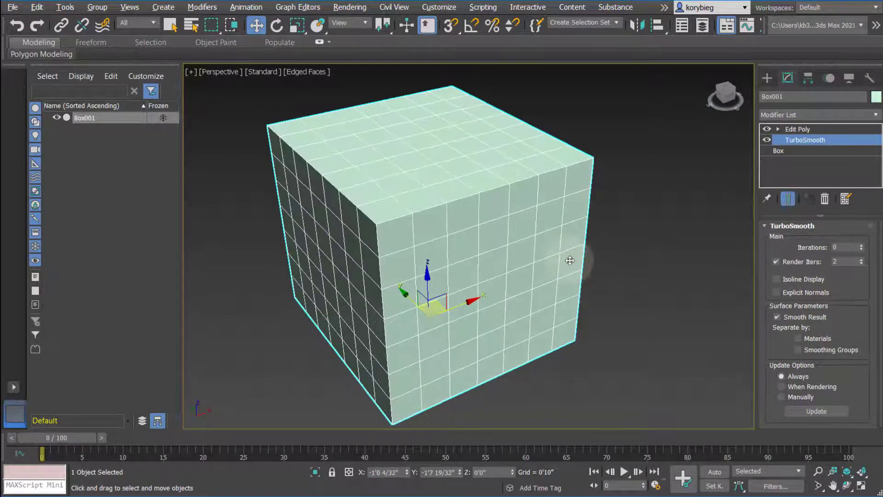
{"action": "left_click", "coordinate": [781, 279]}
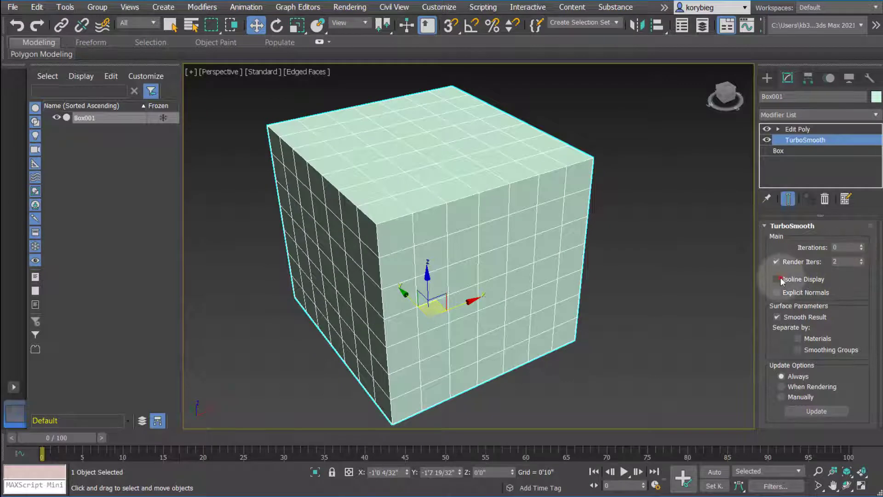
{"action": "left_click", "coordinate": [779, 278]}
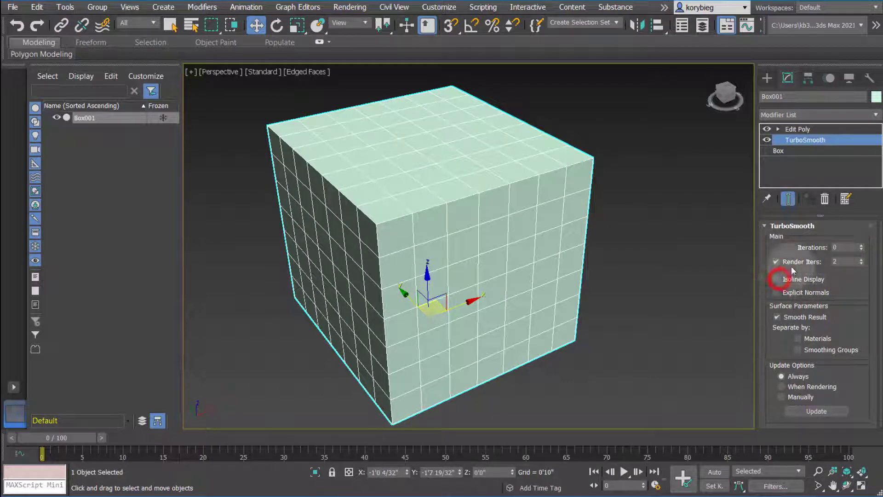